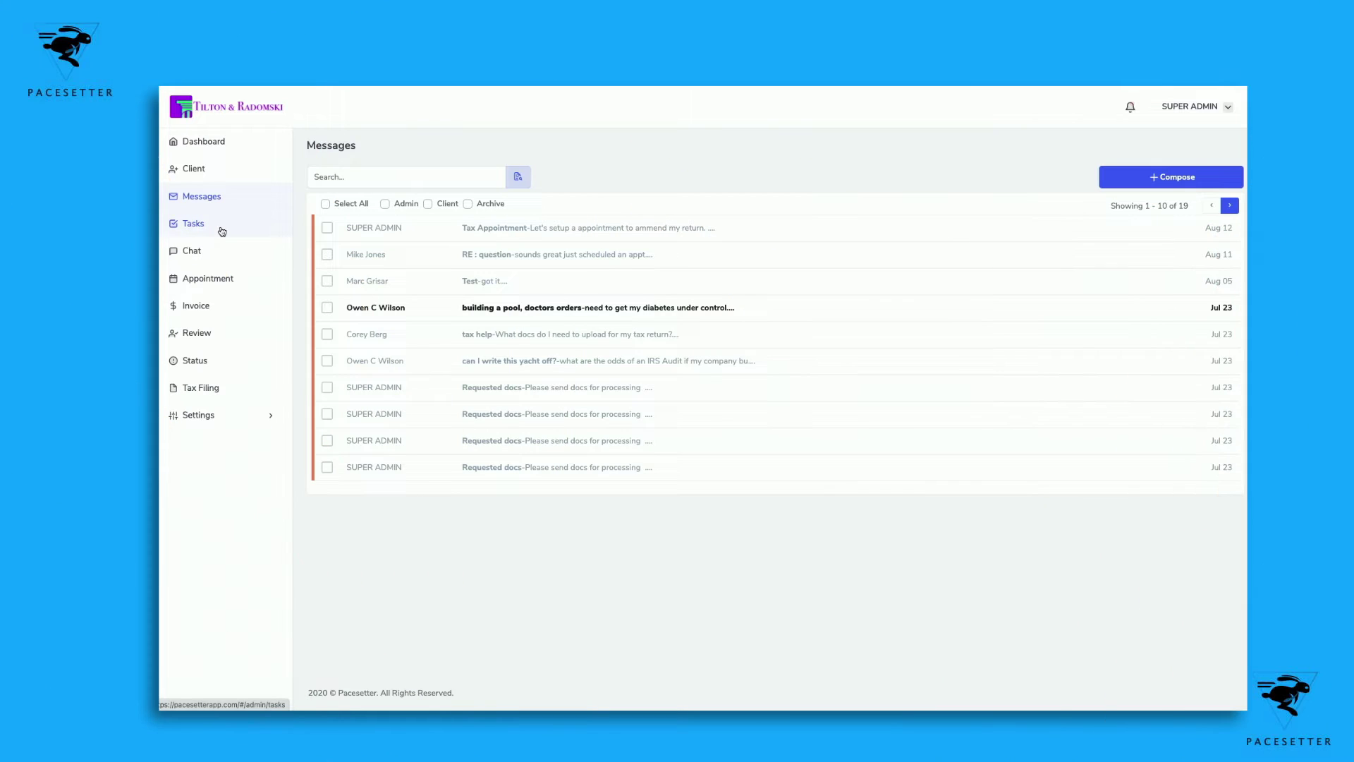
Go to the Tasks page from the left sidebar
{"action": "left_click", "coordinate": [221, 227]}
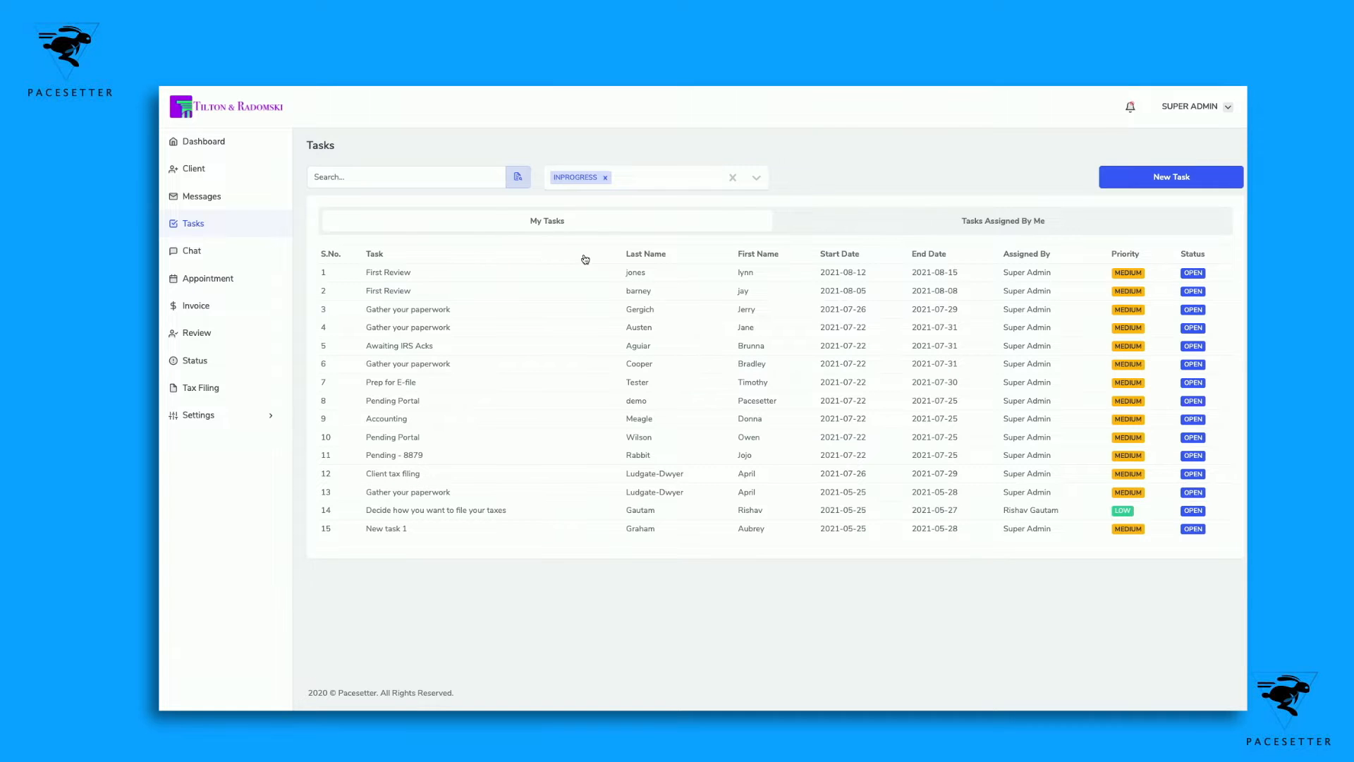
{"action": "left_click", "coordinate": [896, 228]}
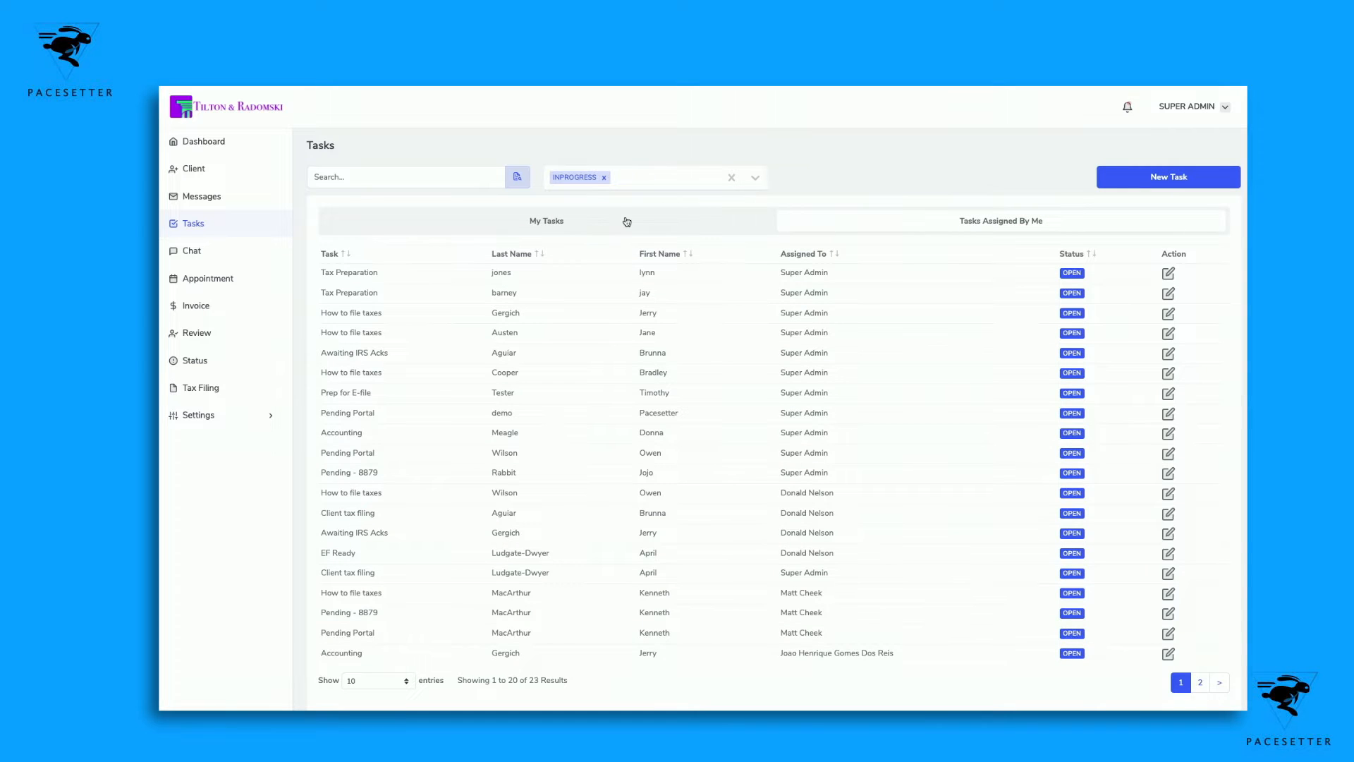
{"action": "left_click", "coordinate": [627, 223]}
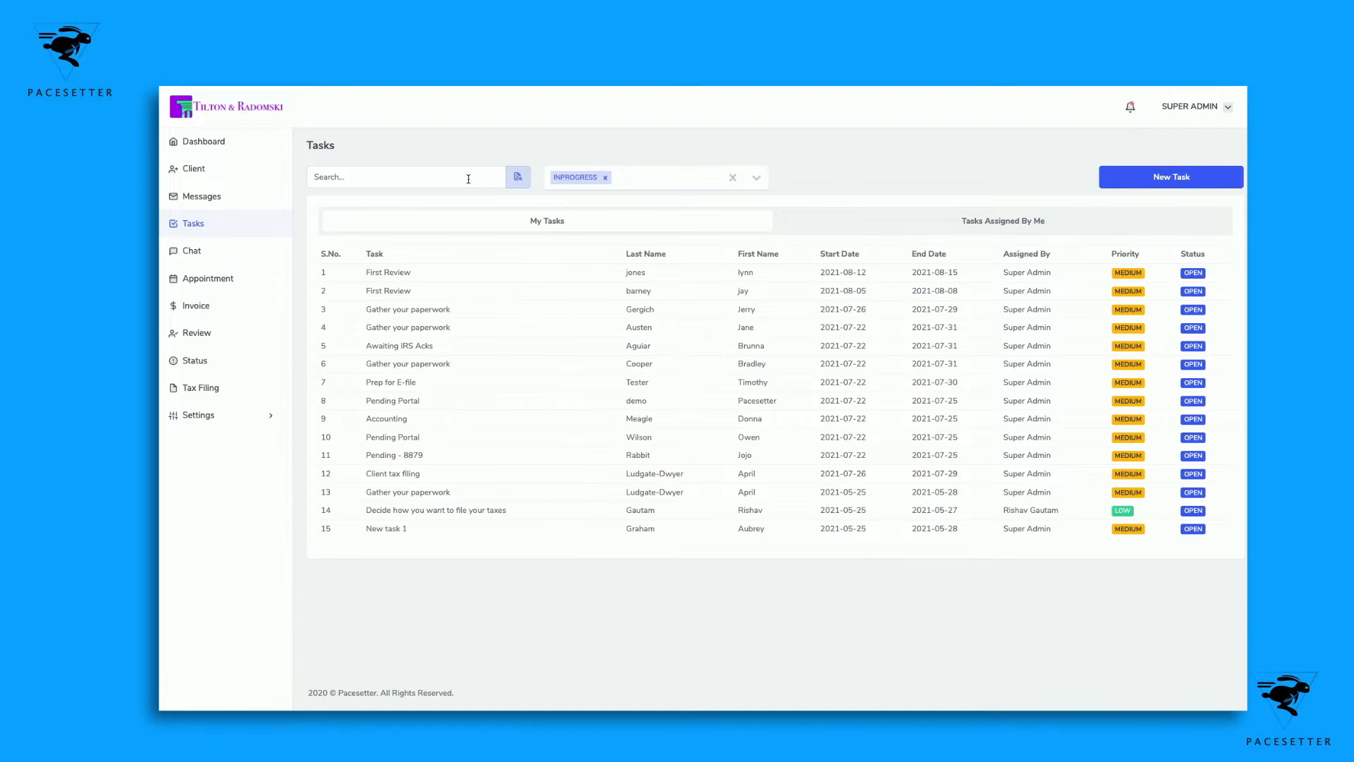
{"action": "left_click", "coordinate": [468, 178]}
{"action": "type", "text": "emo"}
{"action": "key", "text": "BackSpace"}
{"action": "key", "text": "BackSpace"}
Show tasks of ALL statuses instead of only INPROGRESS, then begin a new task
{"action": "left_click", "coordinate": [605, 176]}
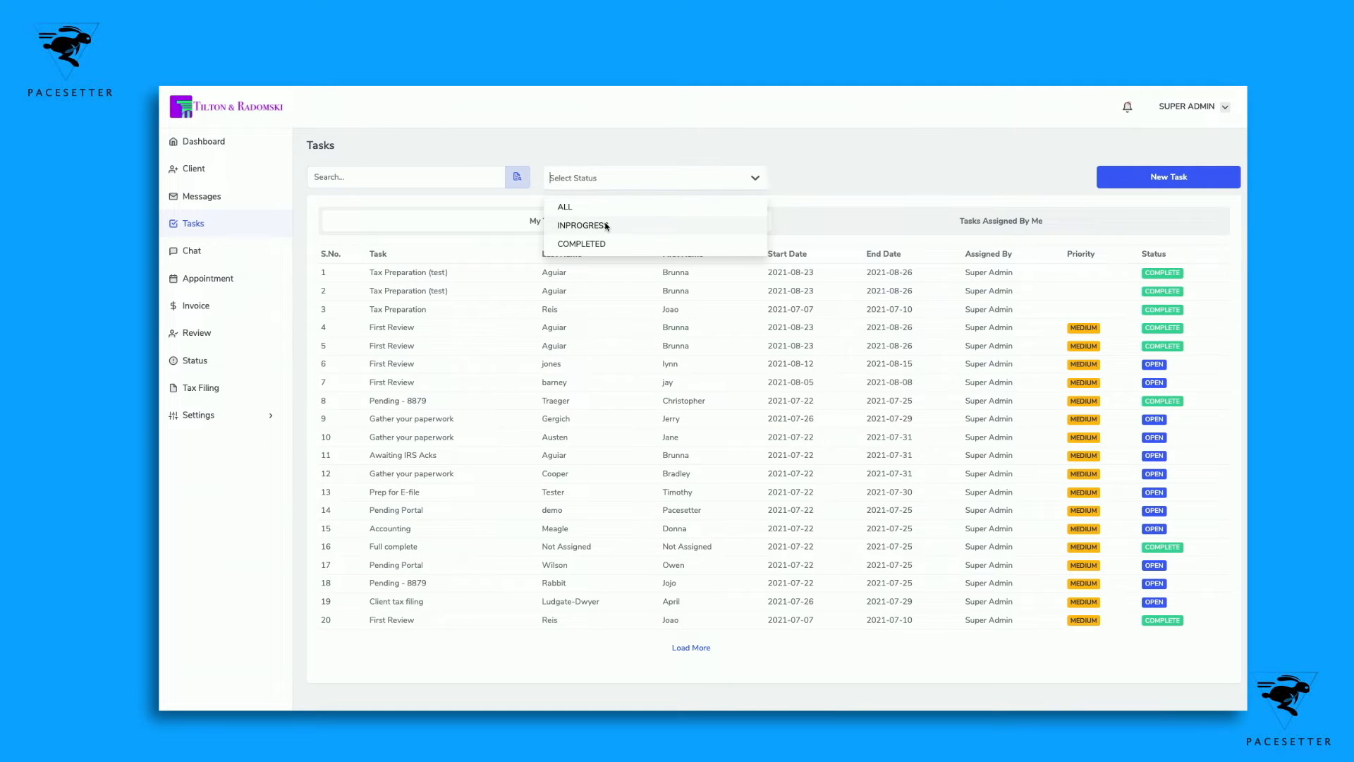
{"action": "left_click", "coordinate": [603, 208]}
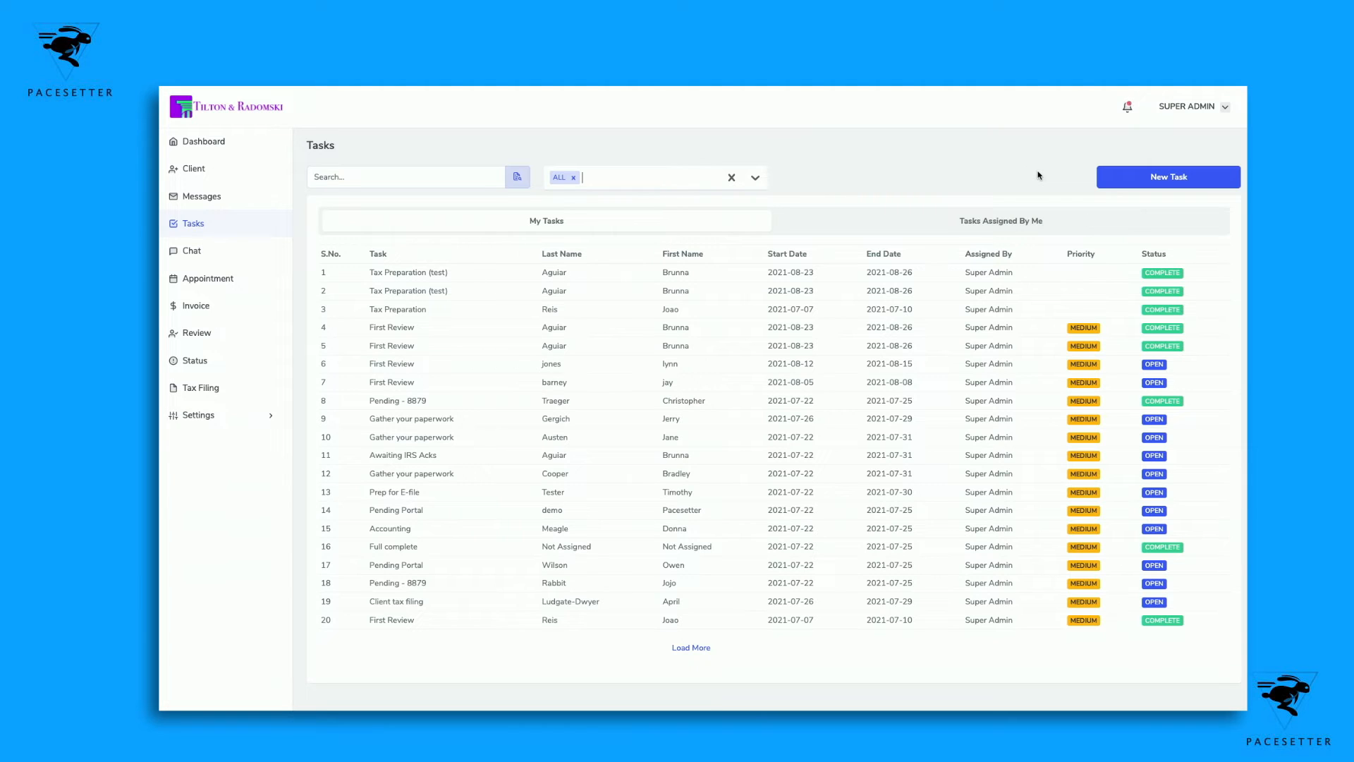
{"action": "left_click", "coordinate": [1124, 180]}
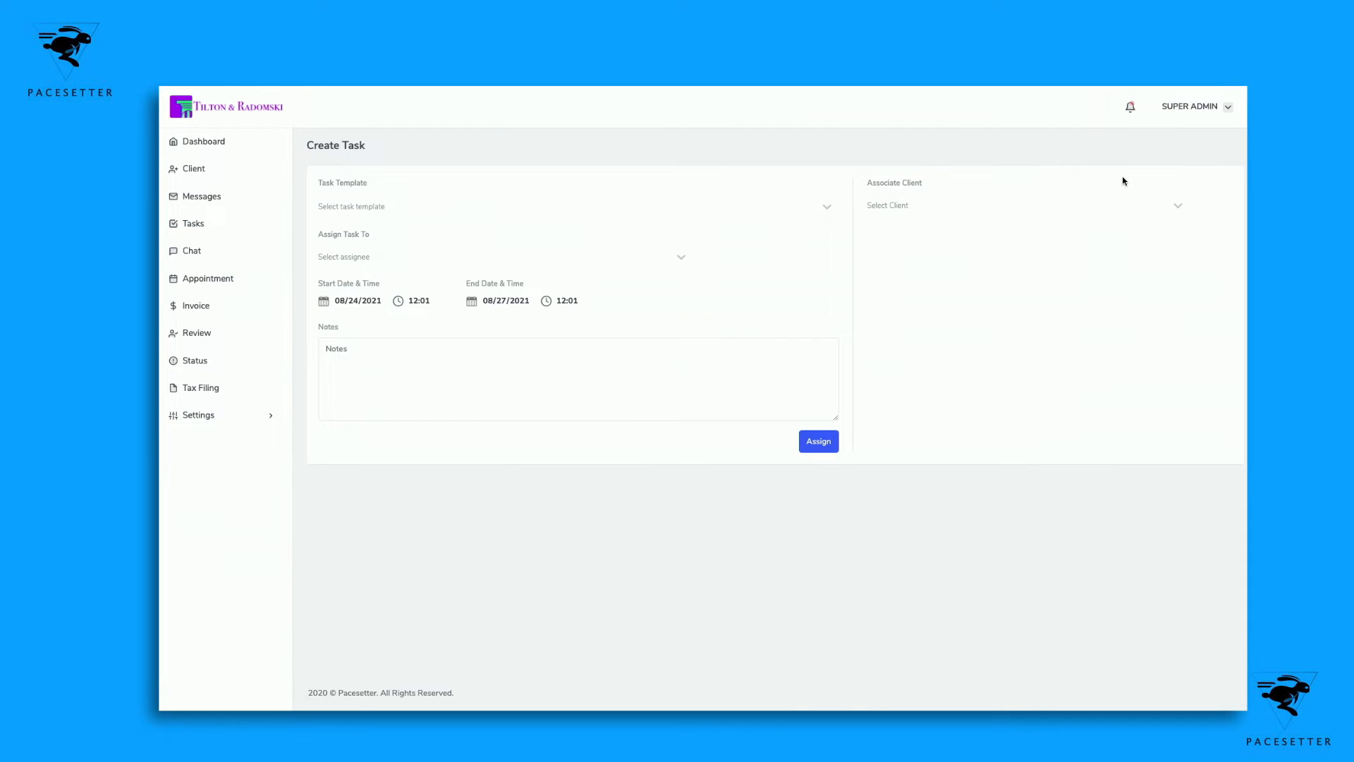
Base the new task on the Tax Preparation (test) template
{"action": "left_click", "coordinate": [376, 210]}
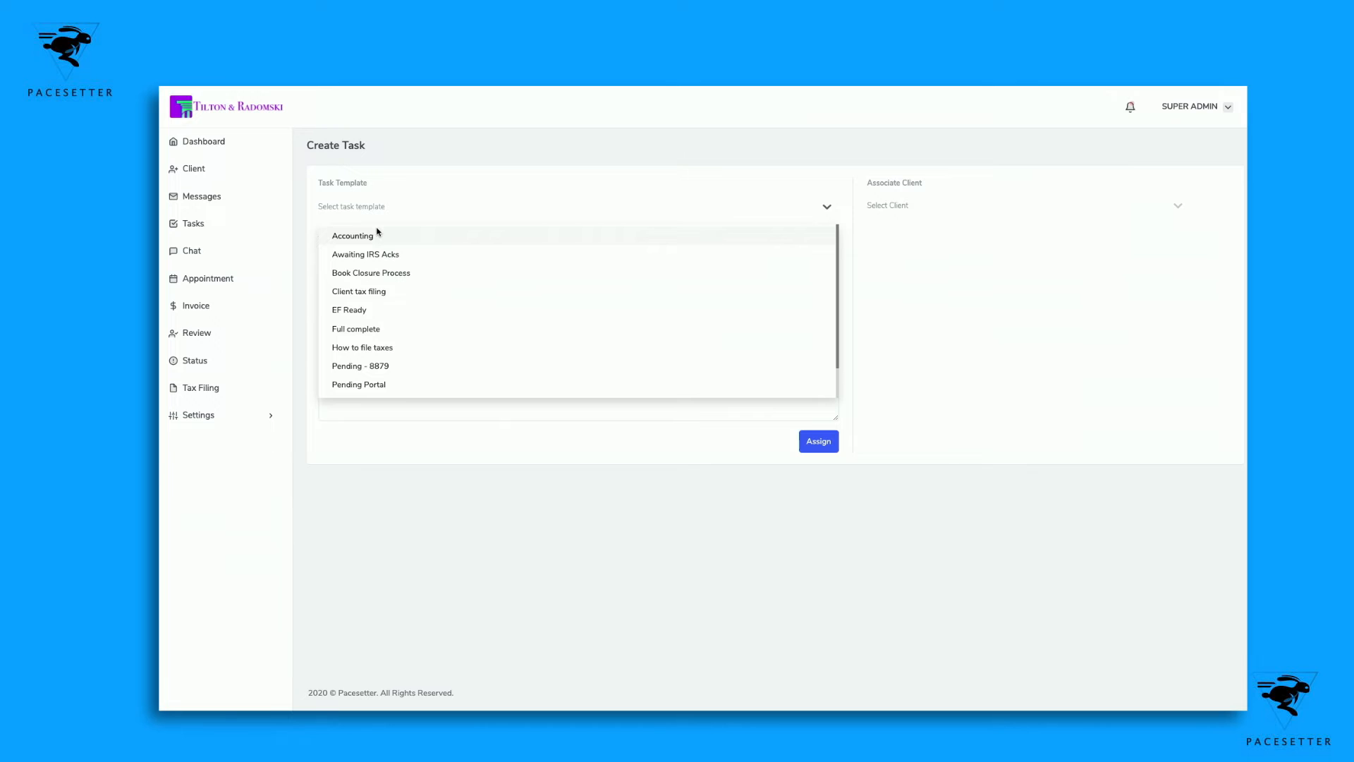
{"action": "scroll", "coordinate": [379, 301], "scroll_direction": "down", "scroll_amount": 2}
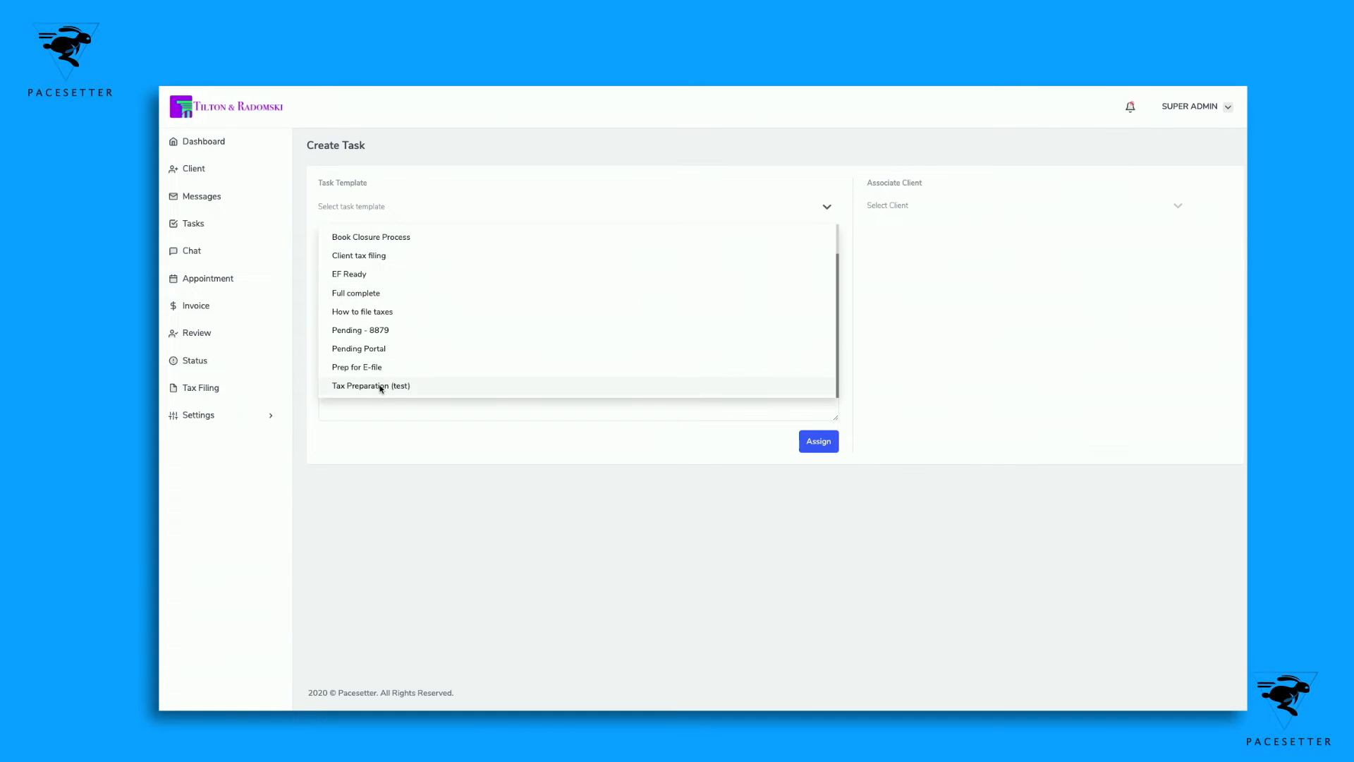
{"action": "left_click", "coordinate": [380, 387]}
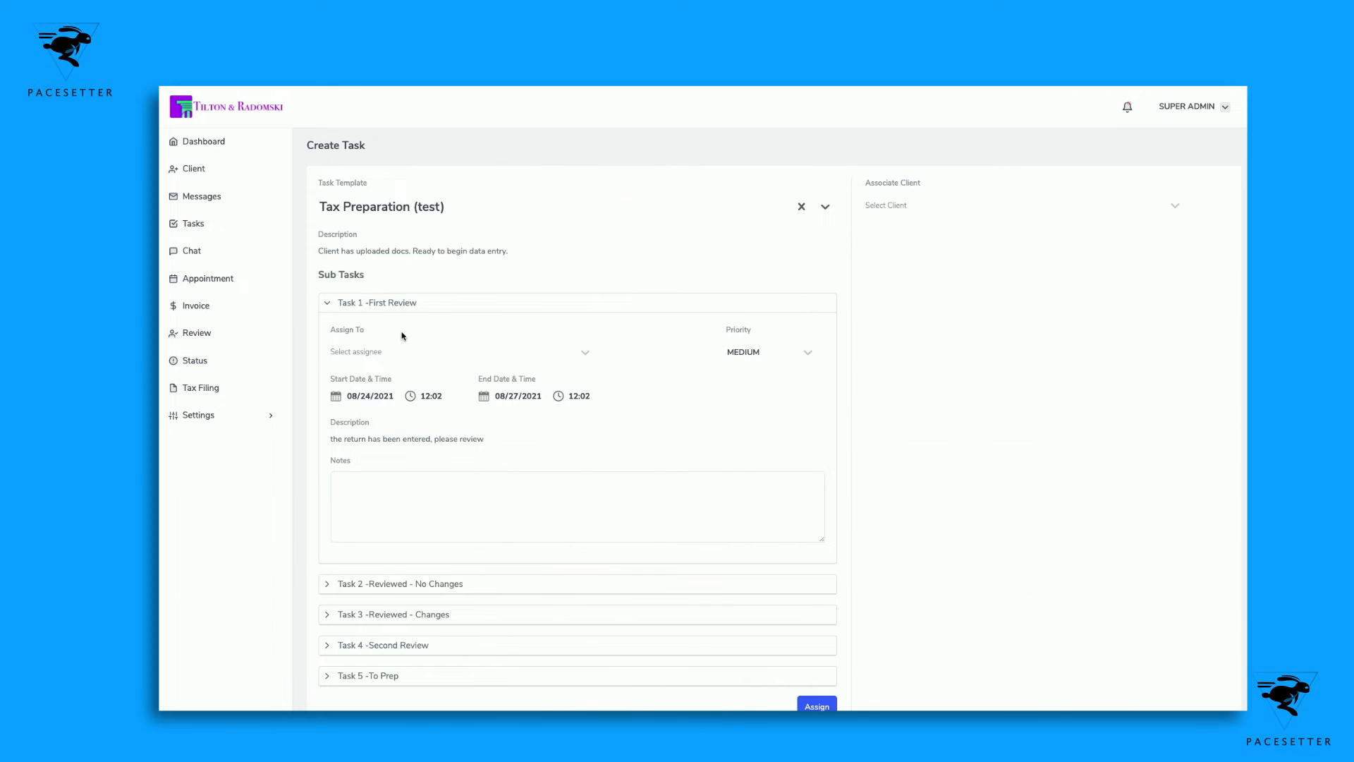
{"action": "left_click", "coordinate": [372, 352]}
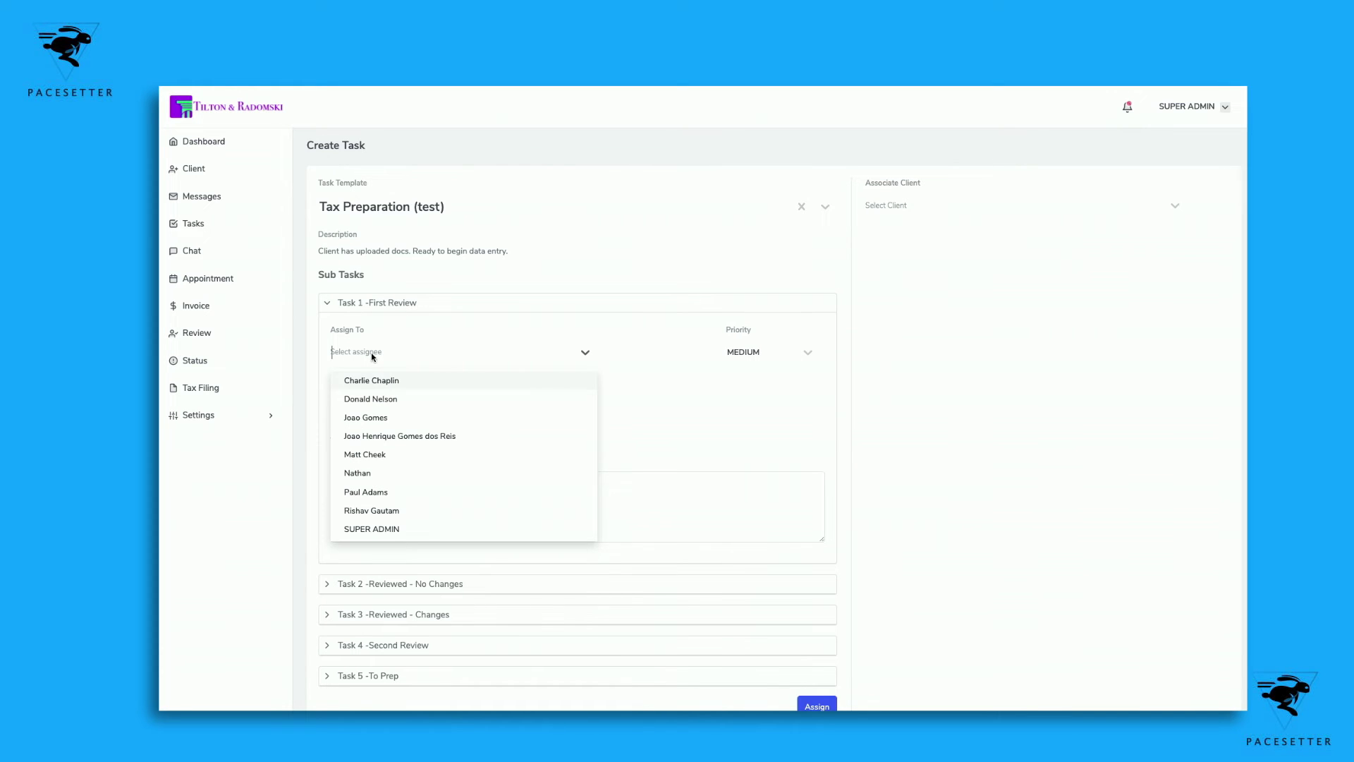
{"action": "left_click", "coordinate": [390, 402]}
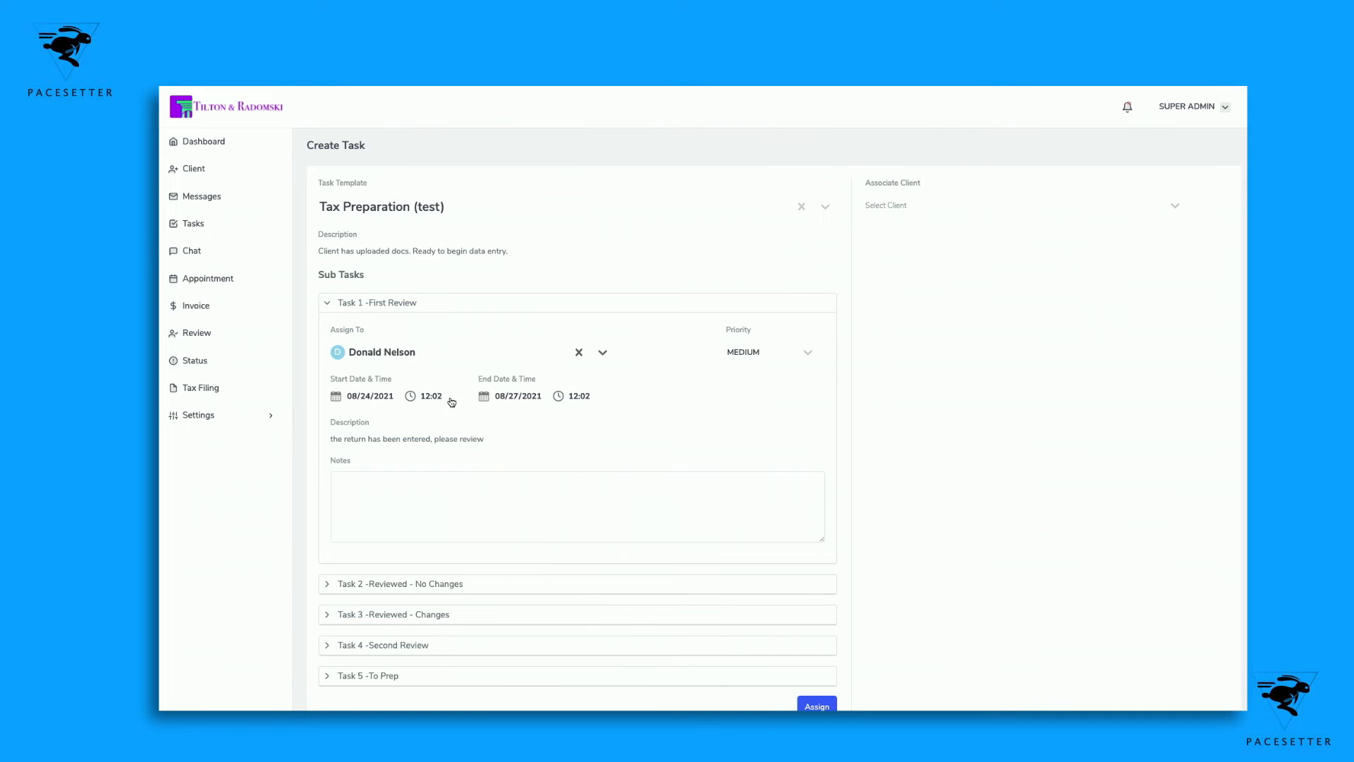
{"action": "scroll", "coordinate": [503, 485], "scroll_direction": "down", "scroll_amount": 1}
{"action": "scroll", "coordinate": [504, 485], "scroll_direction": "up", "scroll_amount": 1}
Associate the Pacesetter demo client with the new task
{"action": "left_click", "coordinate": [909, 207]}
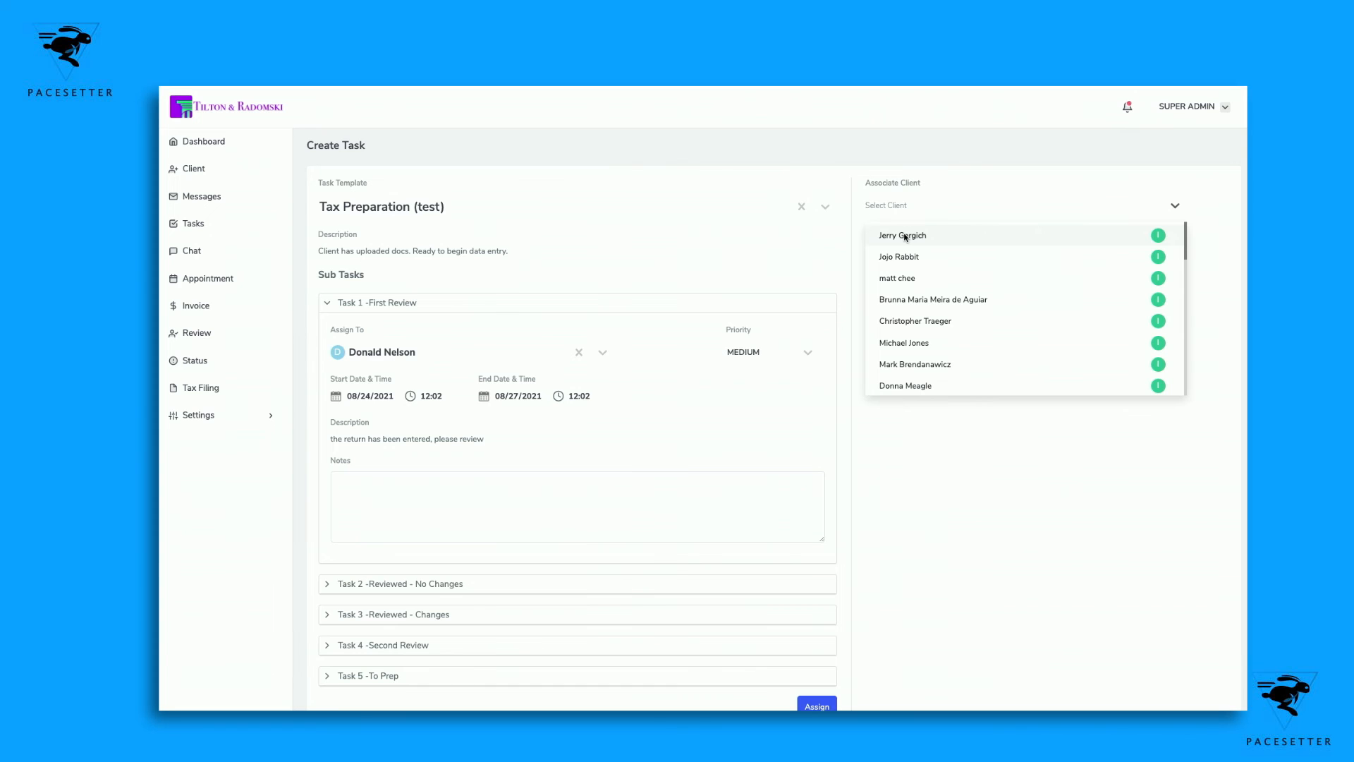
{"action": "type", "text": "pace"}
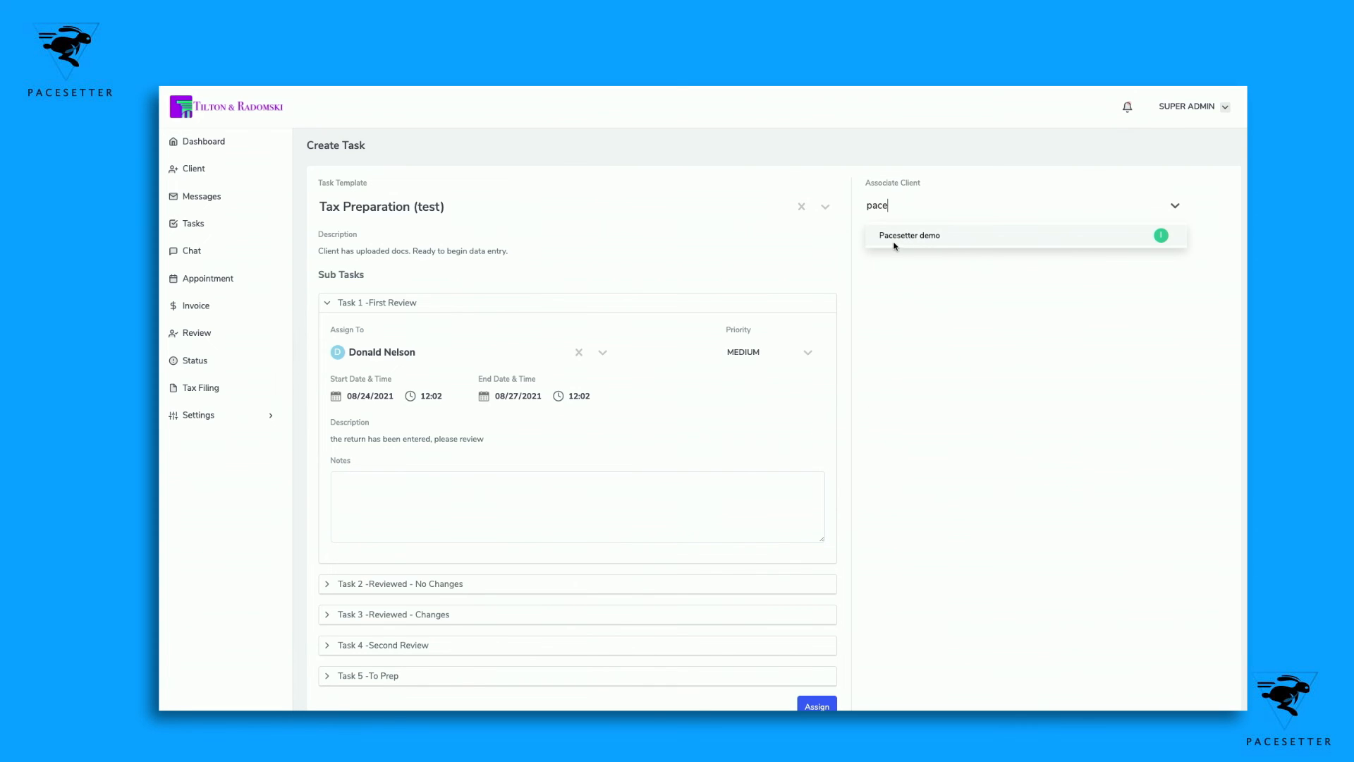
{"action": "left_click", "coordinate": [897, 246]}
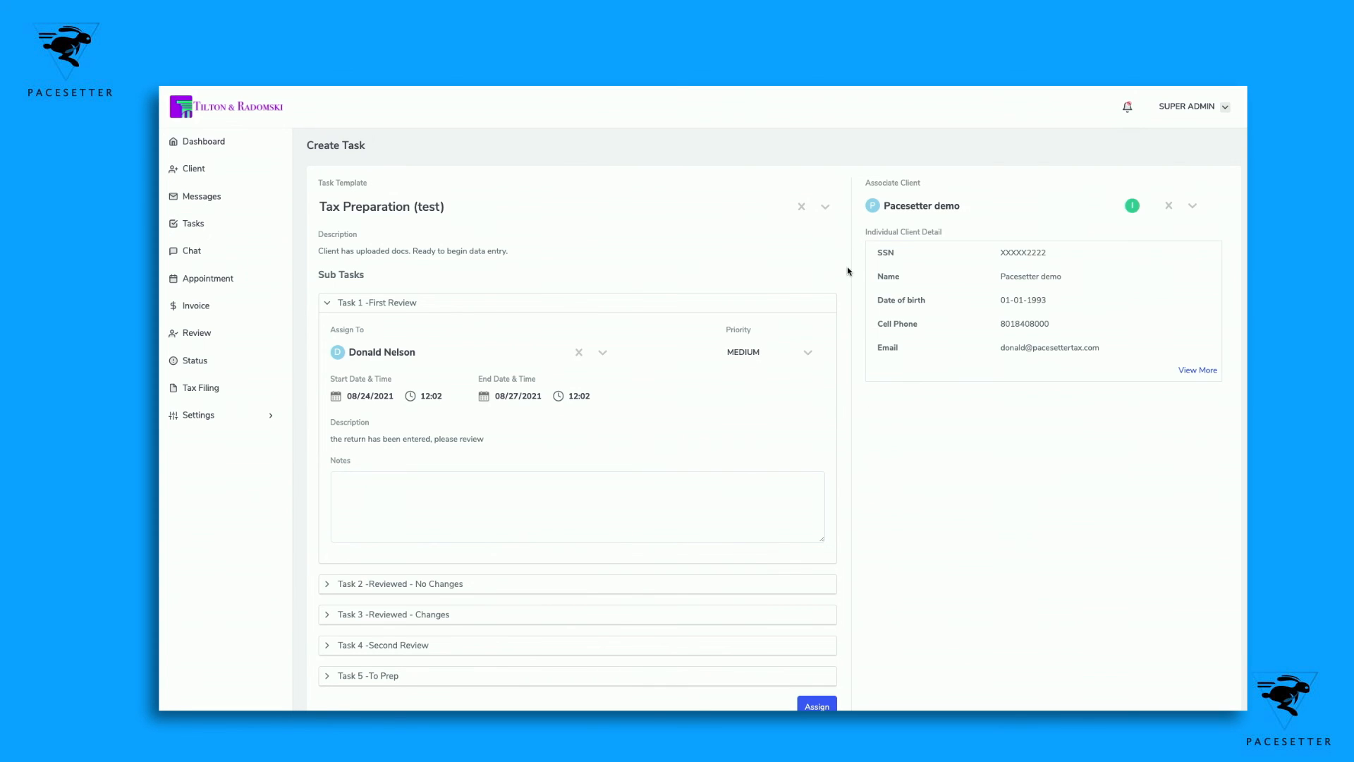
{"action": "scroll", "coordinate": [848, 270], "scroll_direction": "down", "scroll_amount": 2}
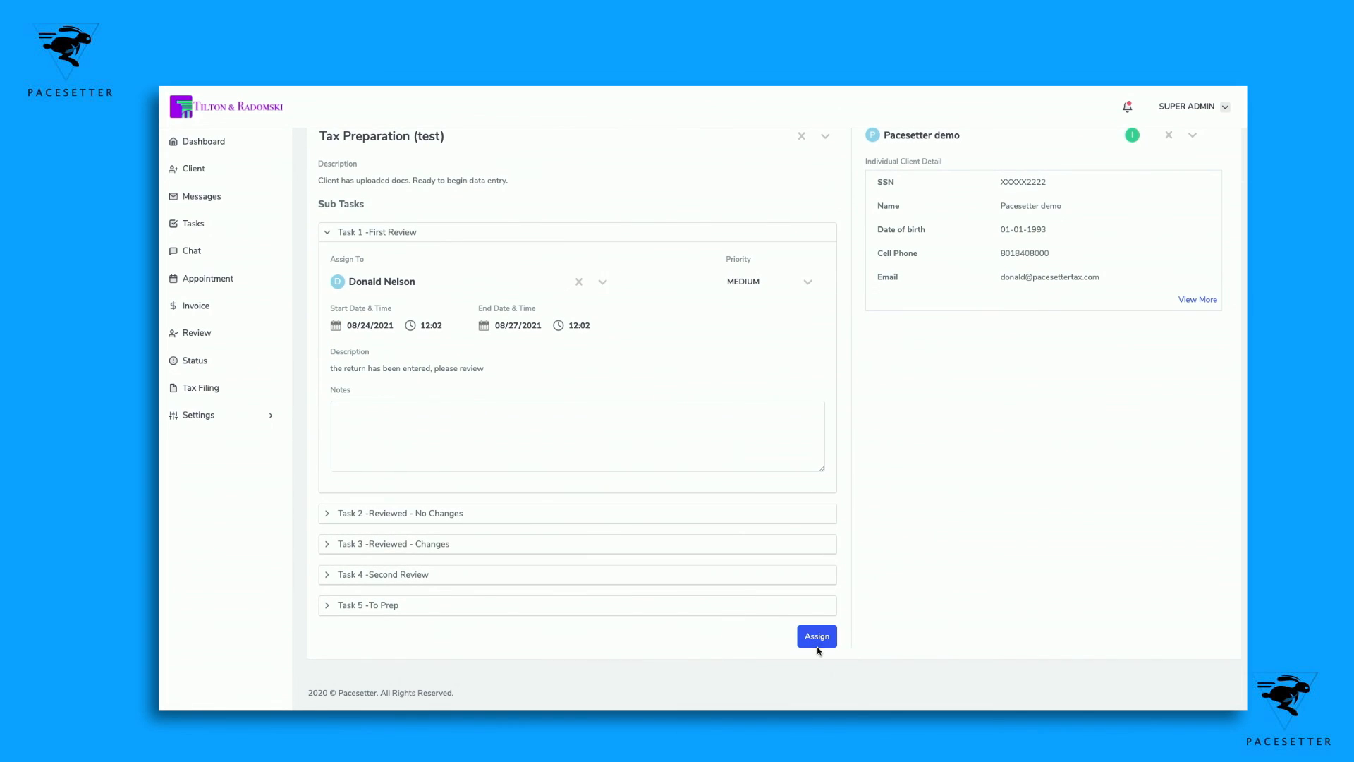